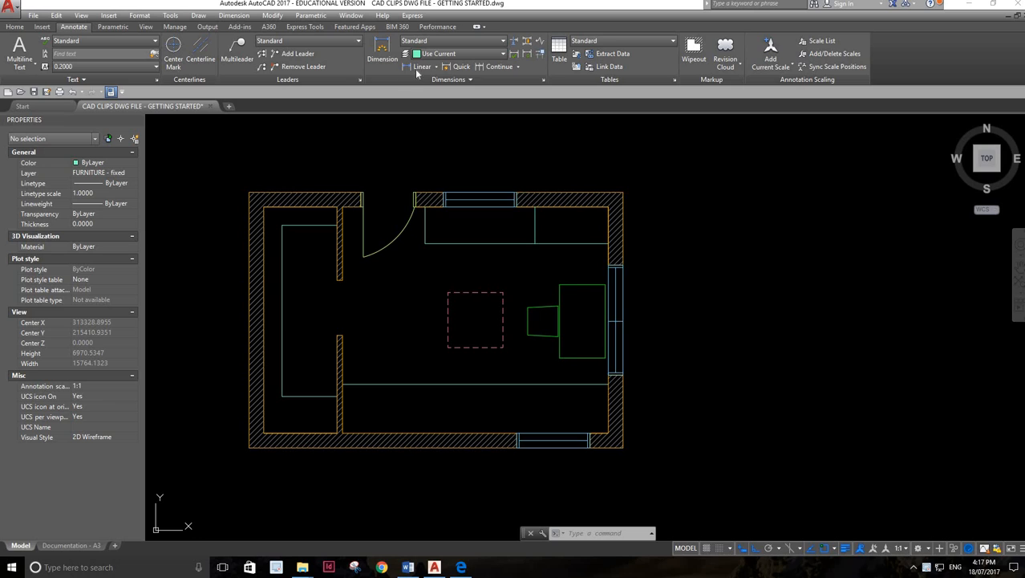
- Add a horizontal linear dimension above the upper wall, from the outer left corner to the near side of the door opening
left_click(419, 68)
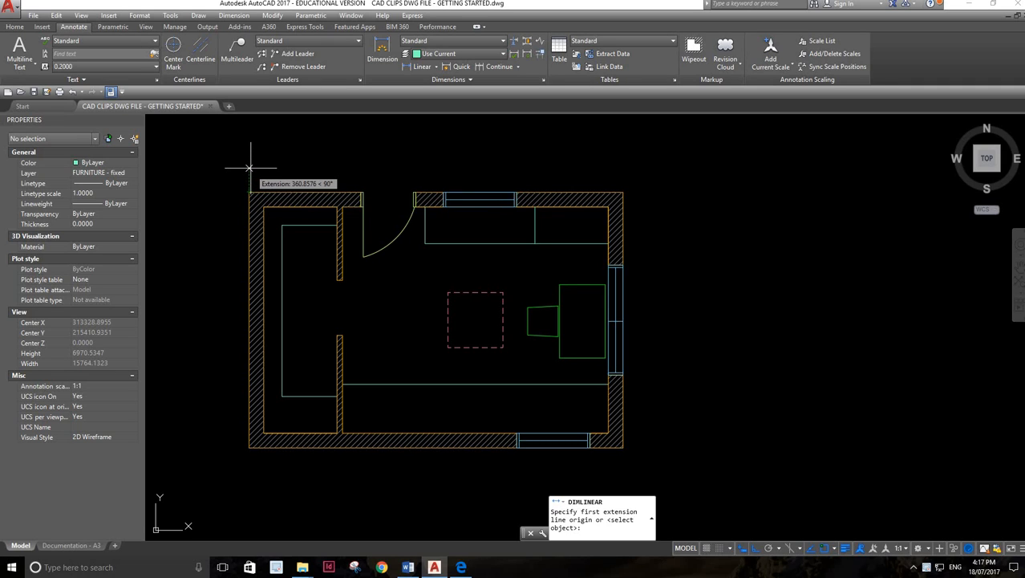
left_click(256, 169)
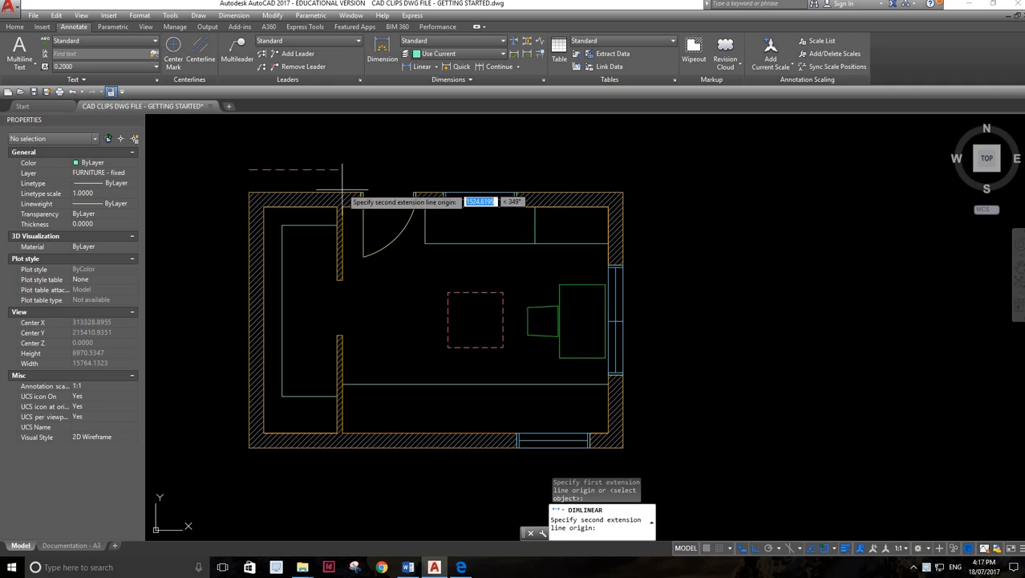
left_click(364, 170)
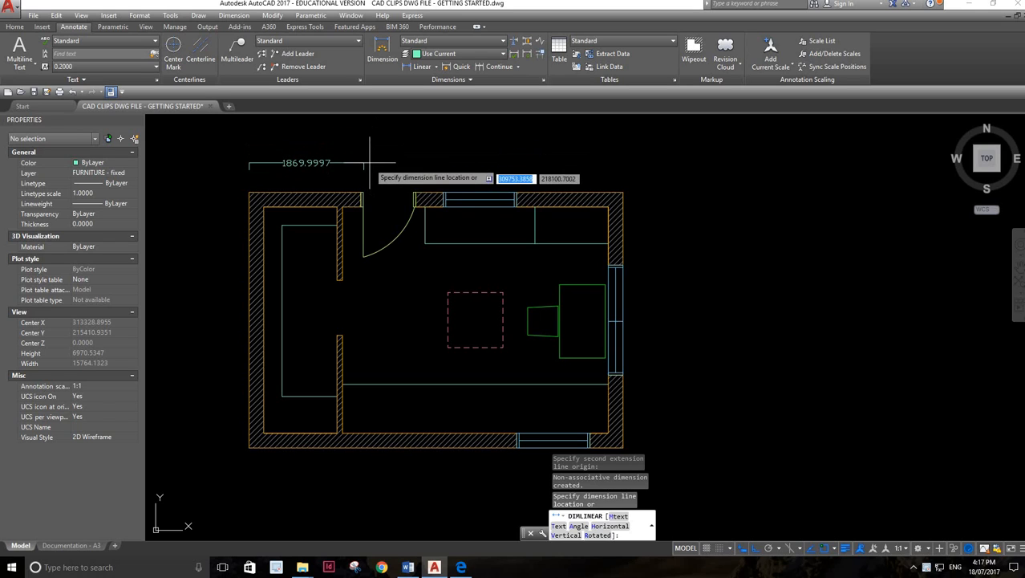
left_click(369, 158)
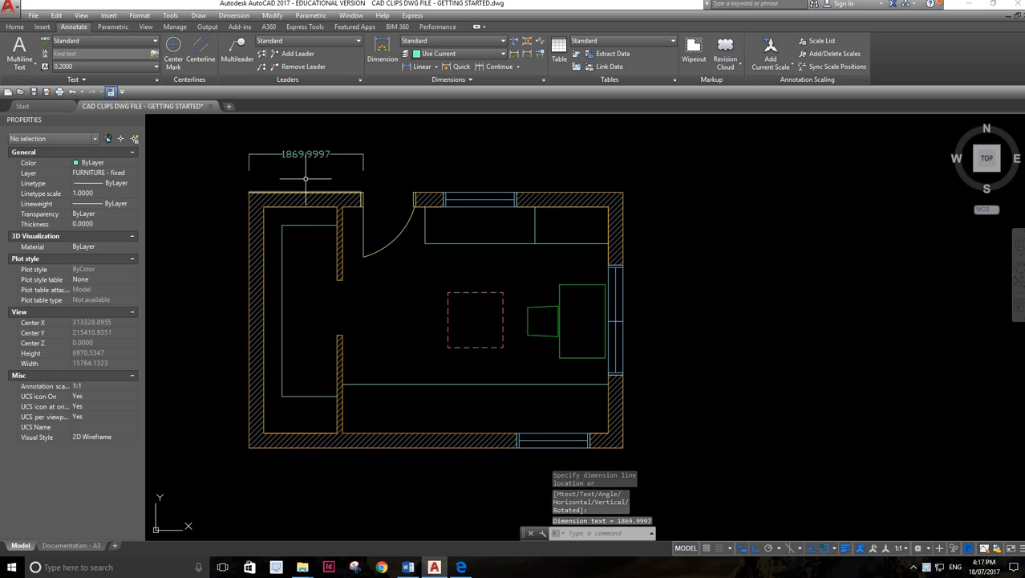
scroll(272, 162, "up", 8)
scroll(273, 161, "down", 2)
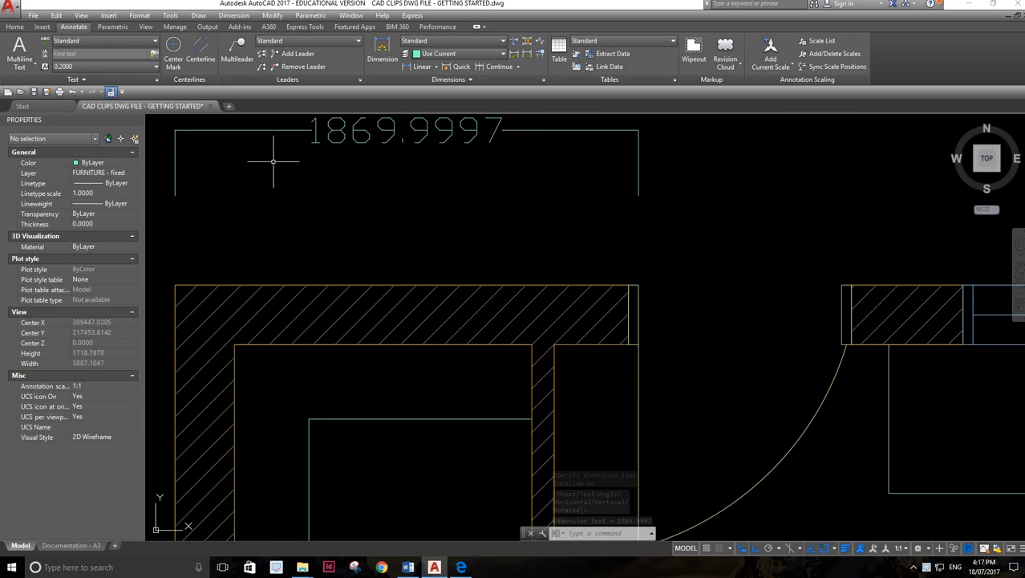
scroll(273, 161, "down", 4)
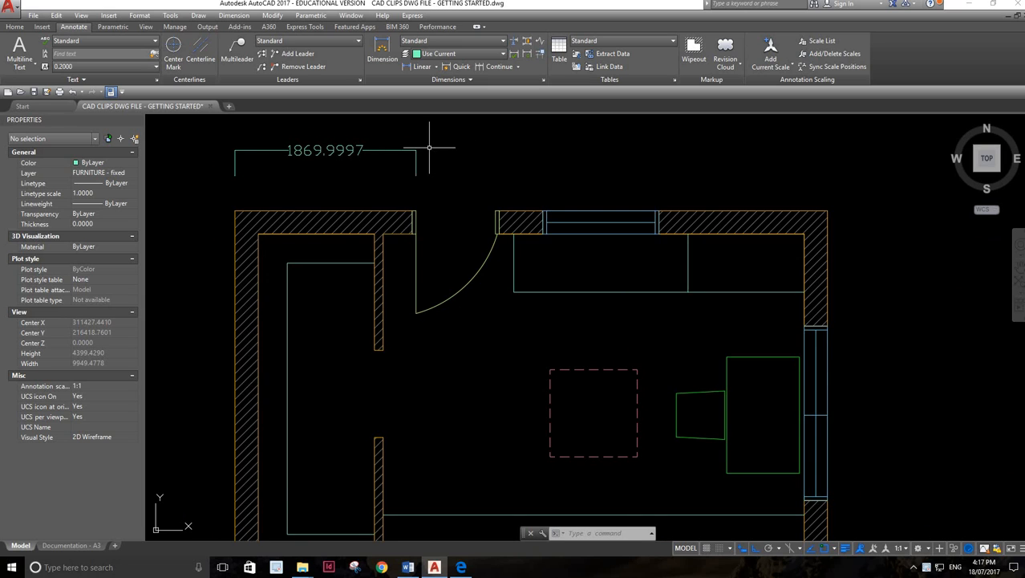
scroll(430, 149, "down", 2)
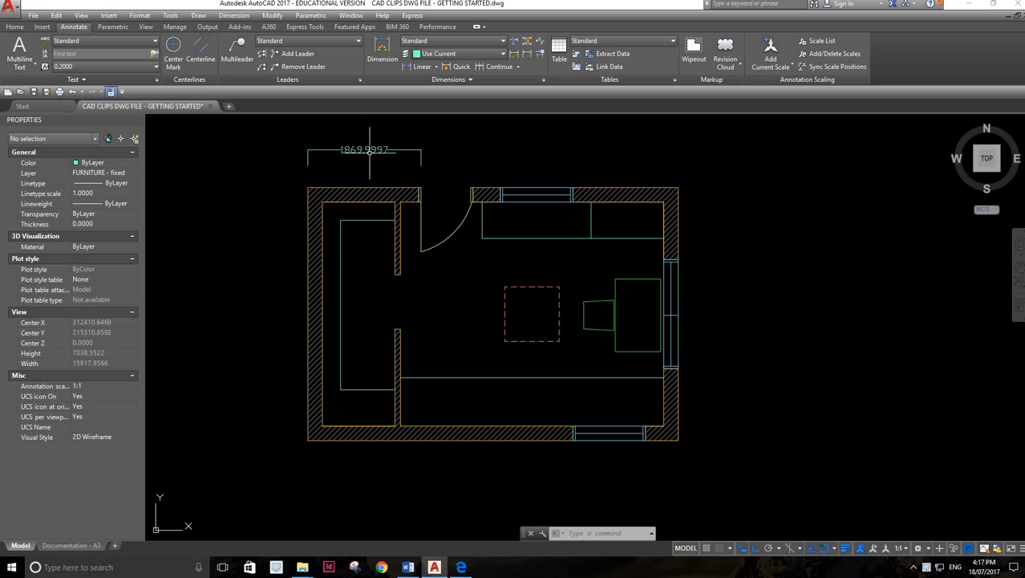
- Open the 1_50 dimension style for modification and set its dimension line linetype to ByLayer
left_click(543, 80)
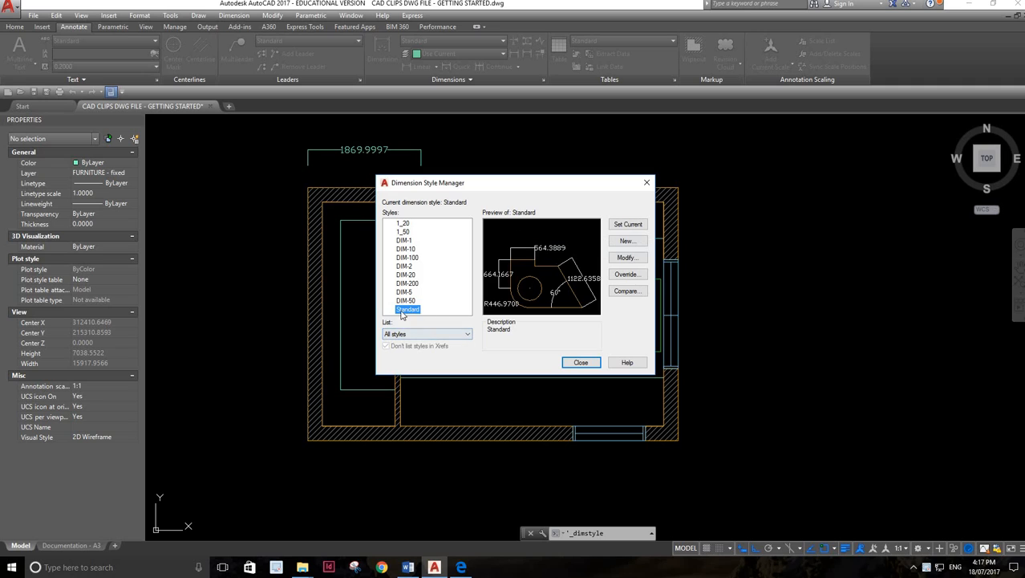
left_click(401, 231)
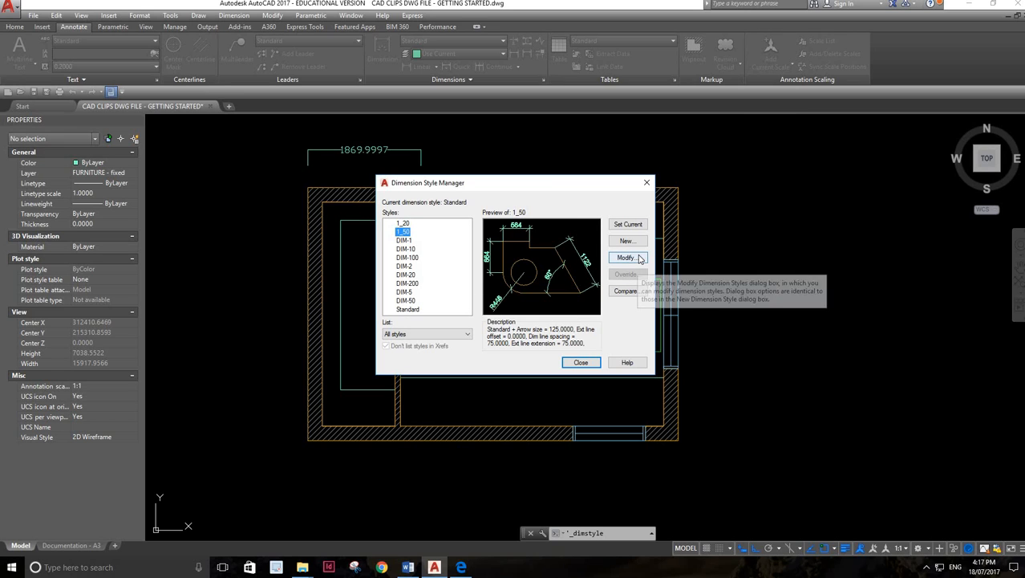
left_click(627, 257)
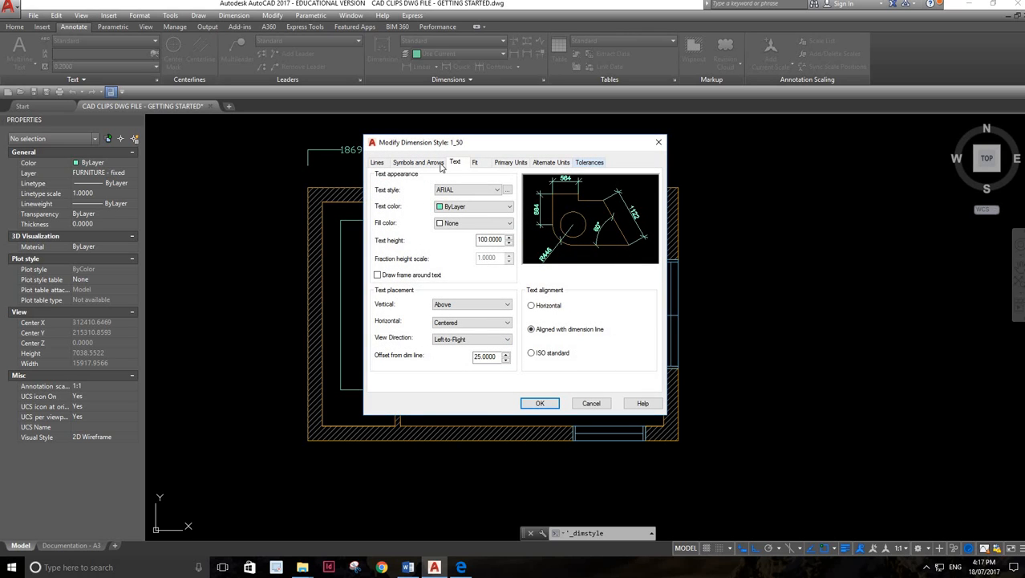
left_click(377, 163)
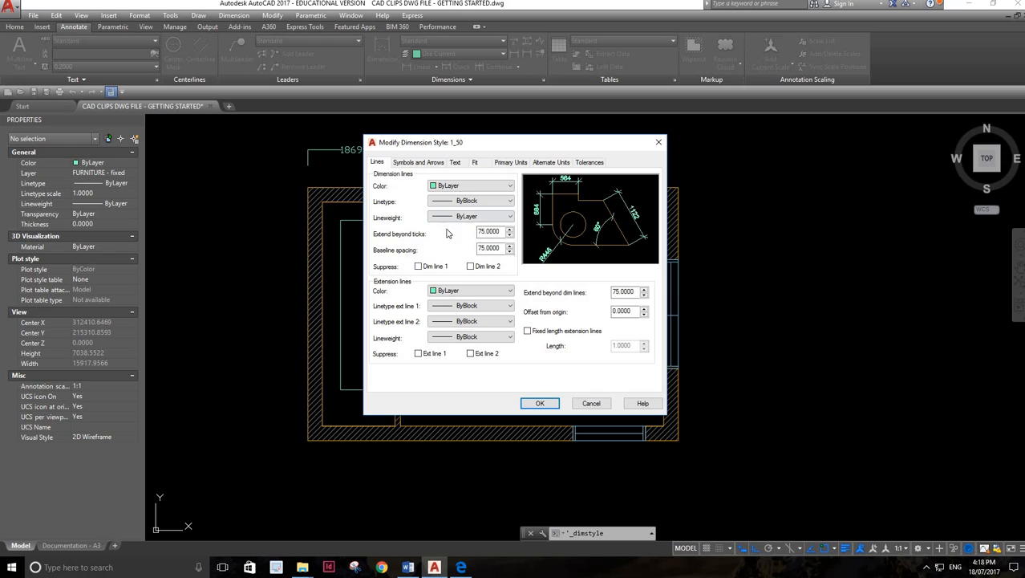
left_click(510, 200)
left_click(511, 201)
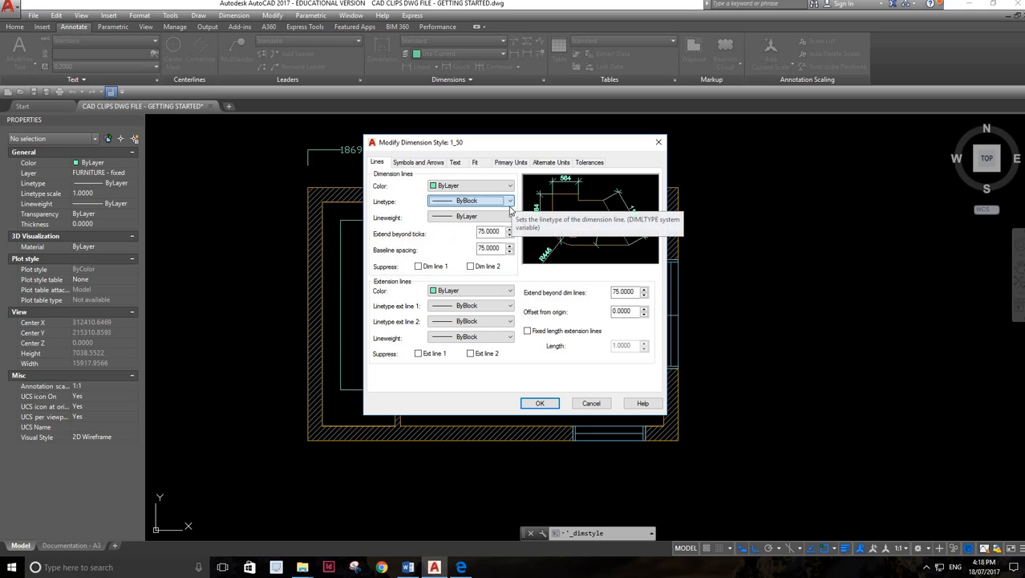
left_click(511, 201)
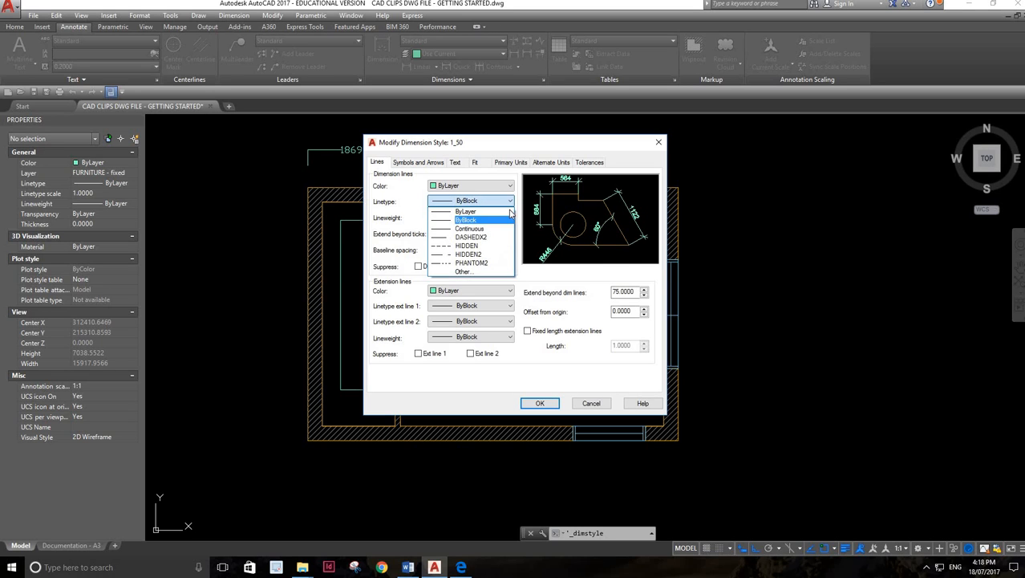
left_click(498, 210)
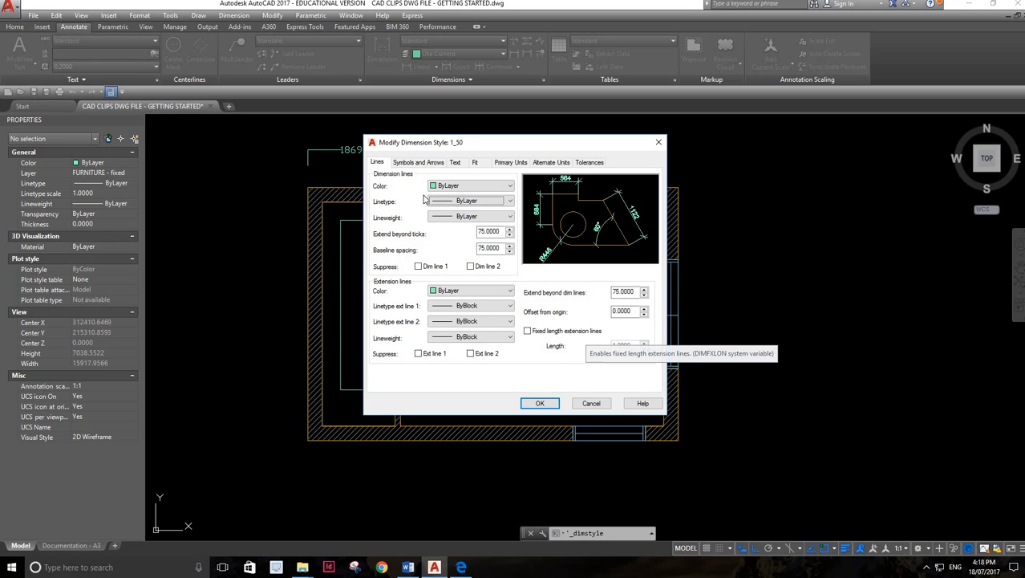
- Set the style's first and second arrowheads to Architectural tick
left_click(416, 164)
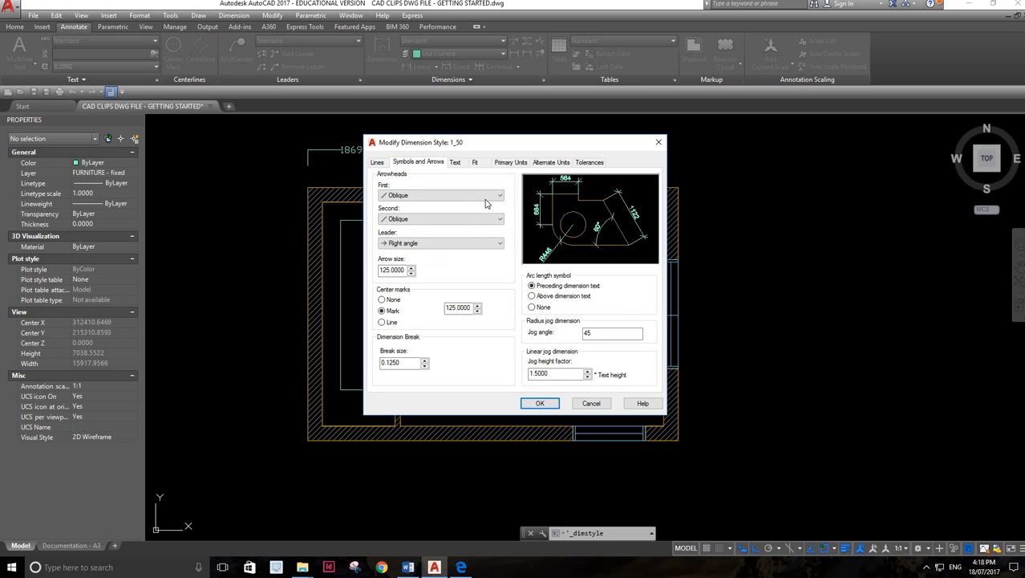
left_click(501, 196)
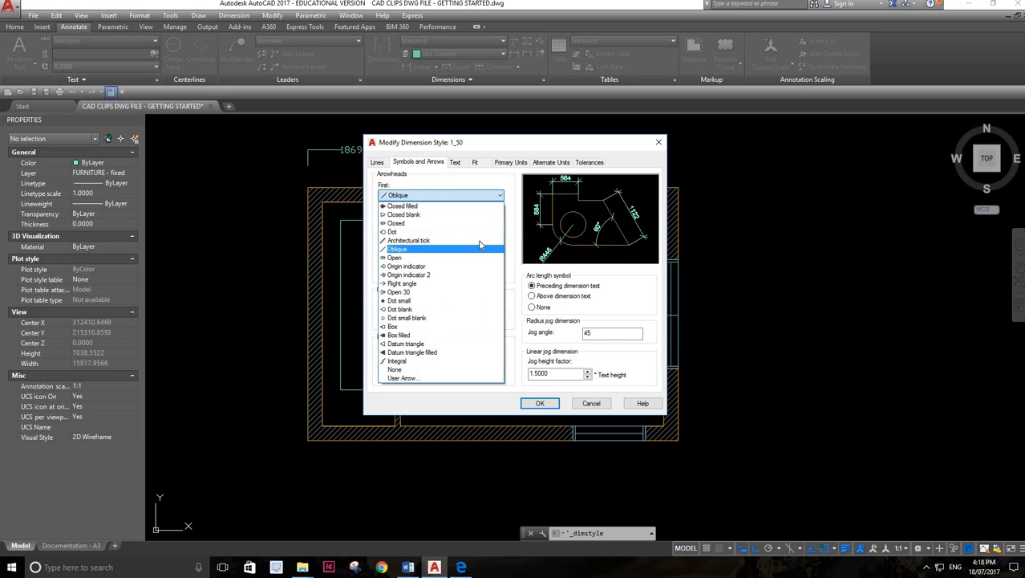
left_click(470, 242)
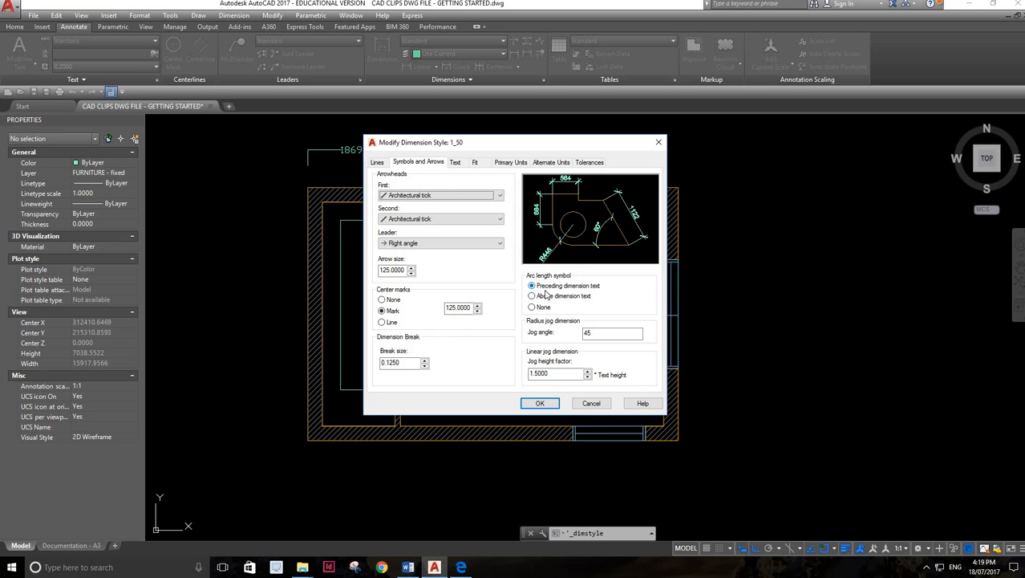
- Keep the ARIAL text style for the dimensions and set the text height to 150
left_click(455, 163)
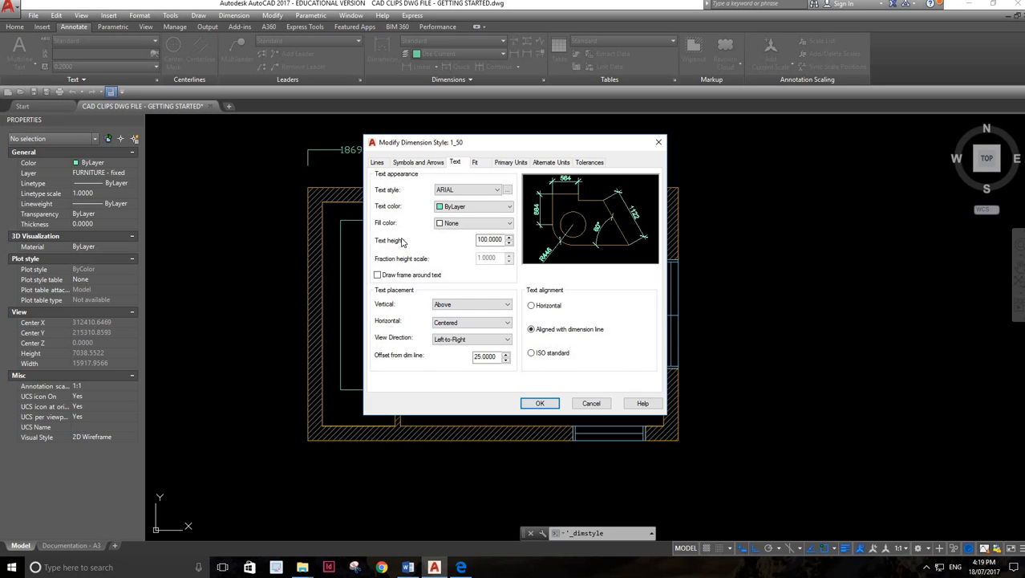
left_click(499, 190)
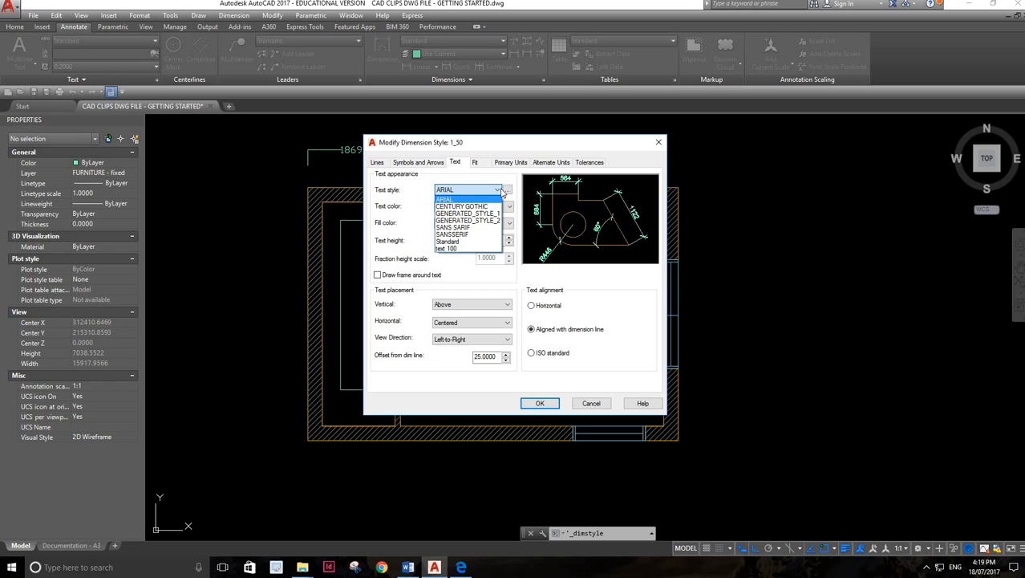
left_click(475, 191)
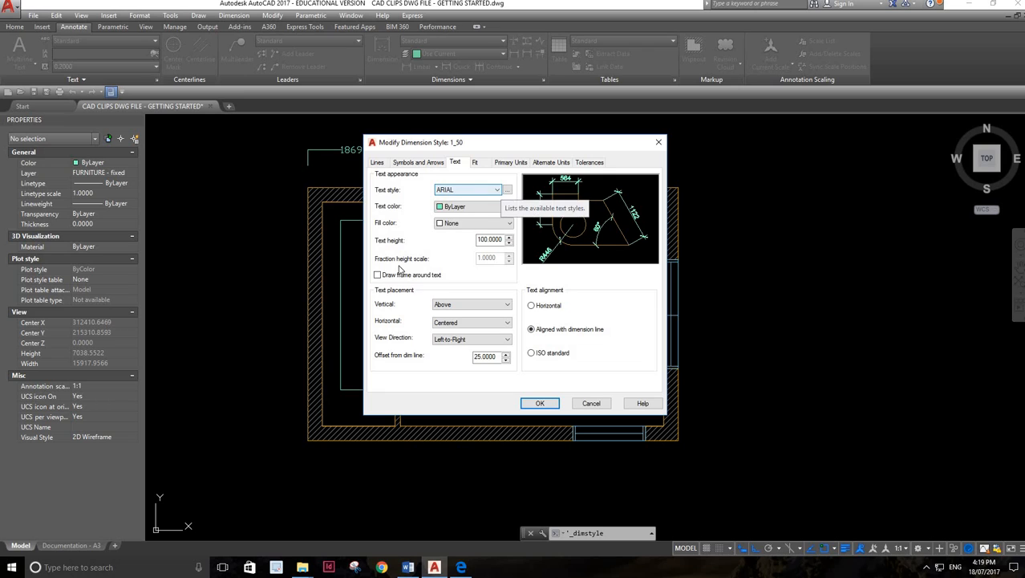
left_click(509, 237)
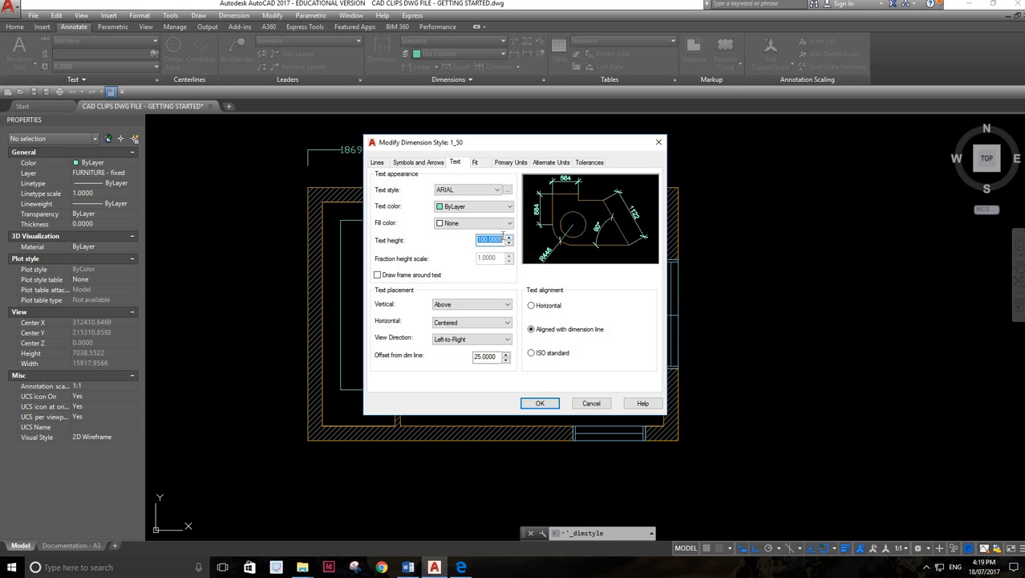
type("150")
- Check the fit and primary units settings, save the style changes, and make 1_50 the current dimension style
left_click(475, 163)
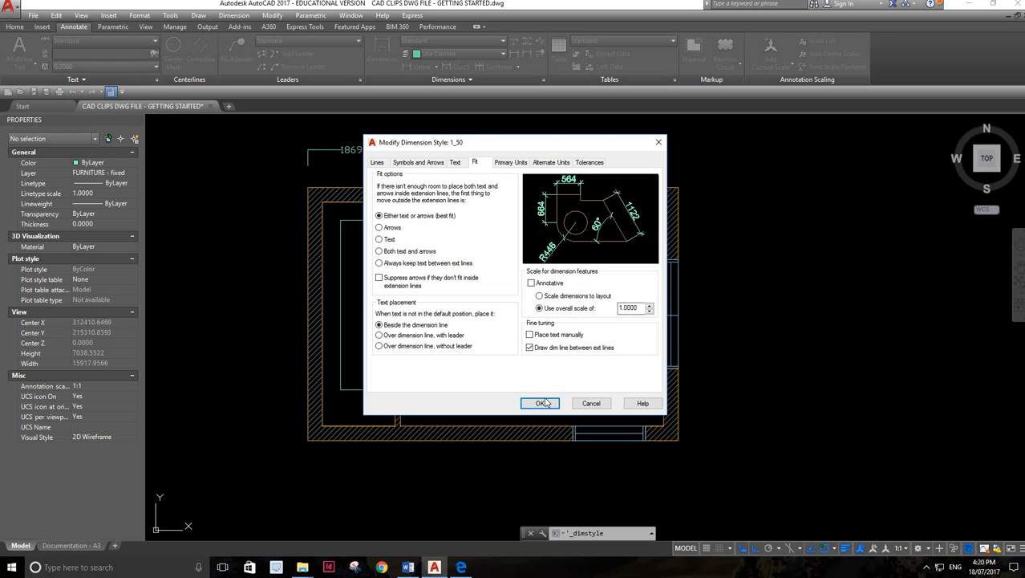
left_click(511, 163)
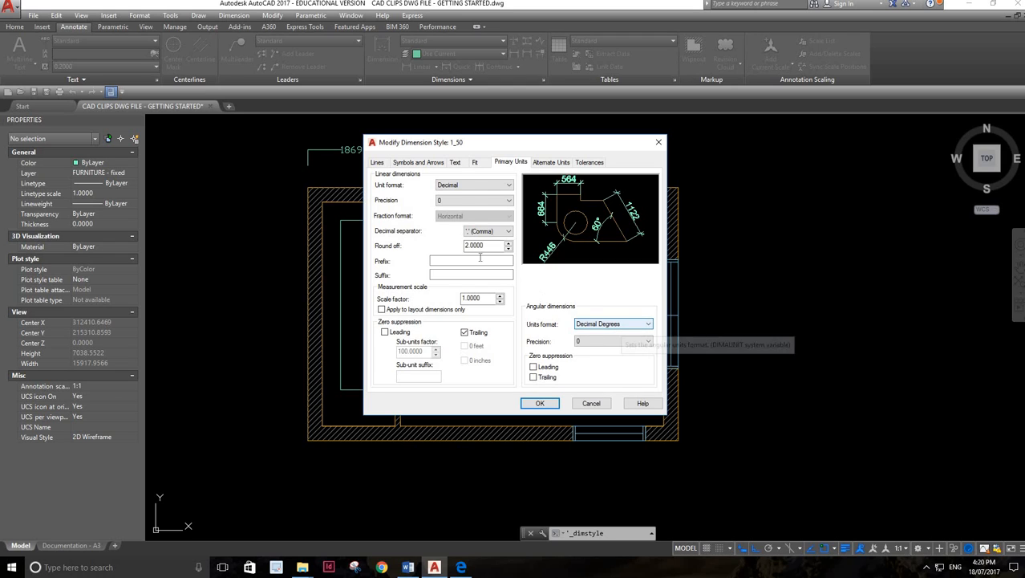
left_click(507, 185)
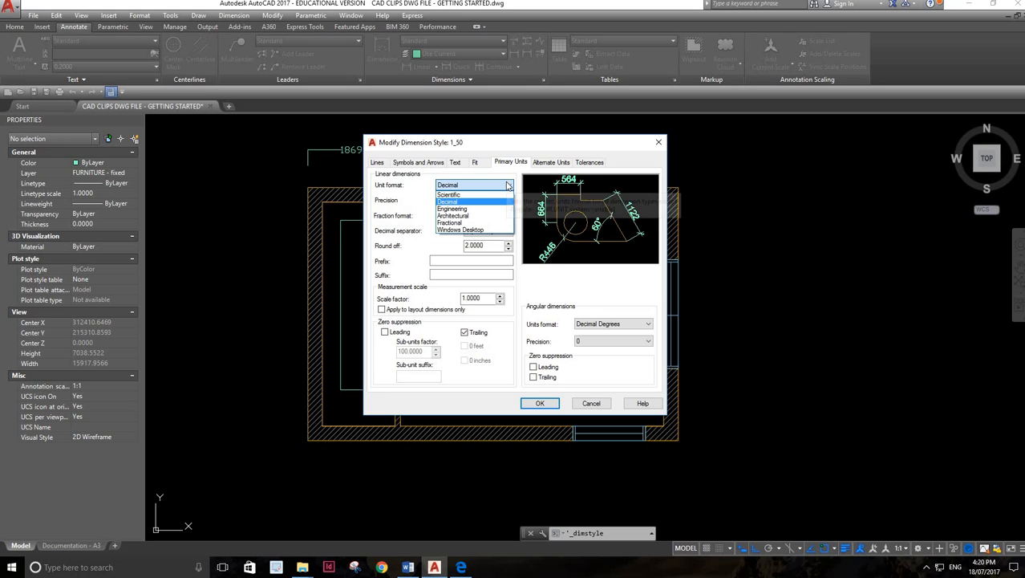
left_click(507, 185)
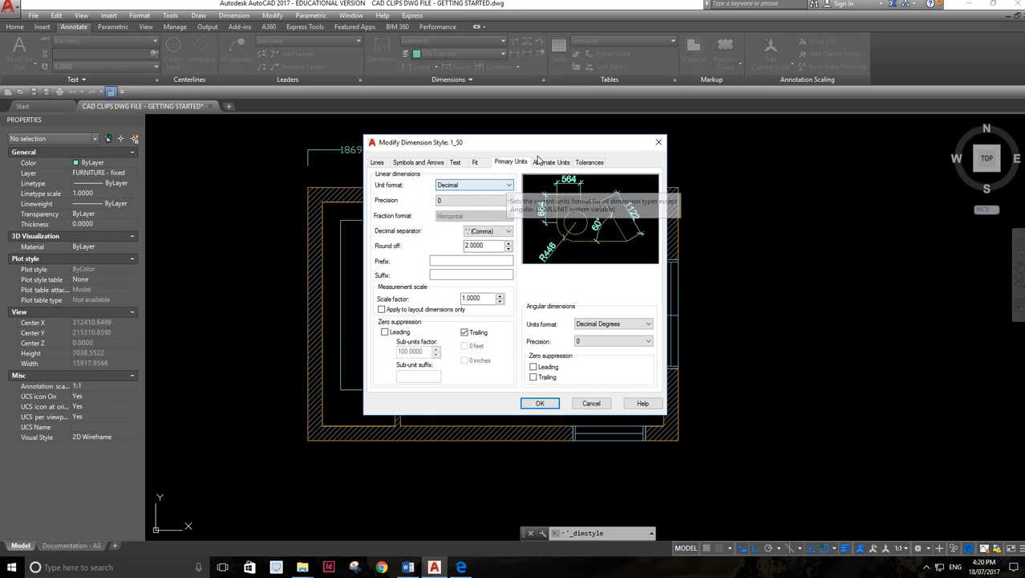
left_click(540, 403)
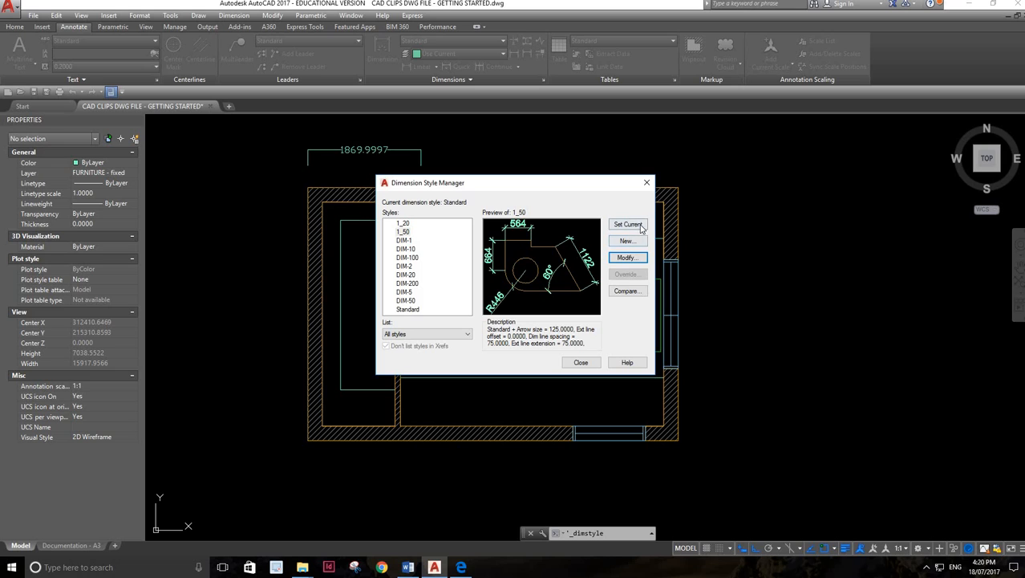
left_click(628, 225)
left_click(581, 362)
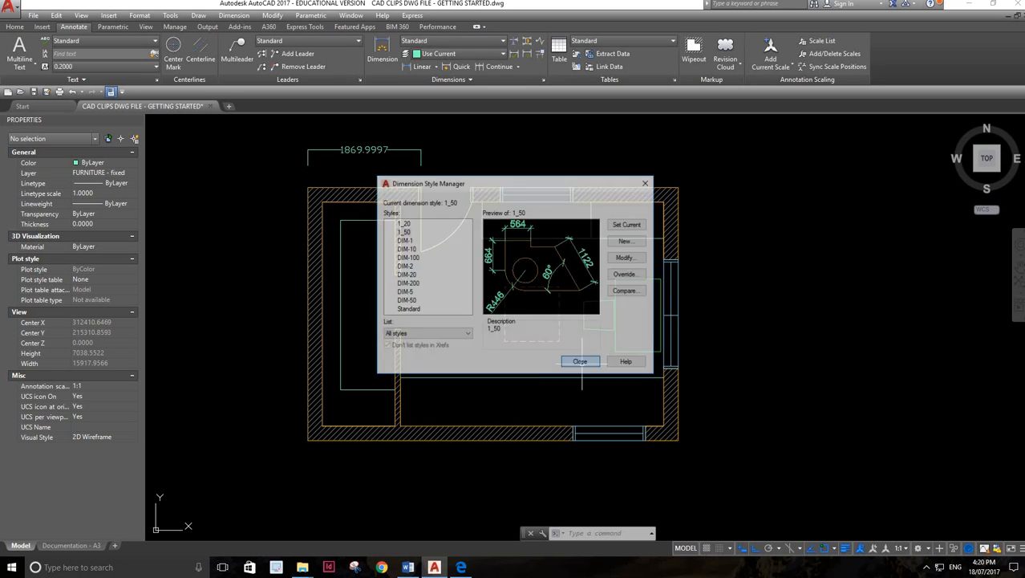
- Delete the old Standard-style dimension above the upper wall
left_click(438, 170)
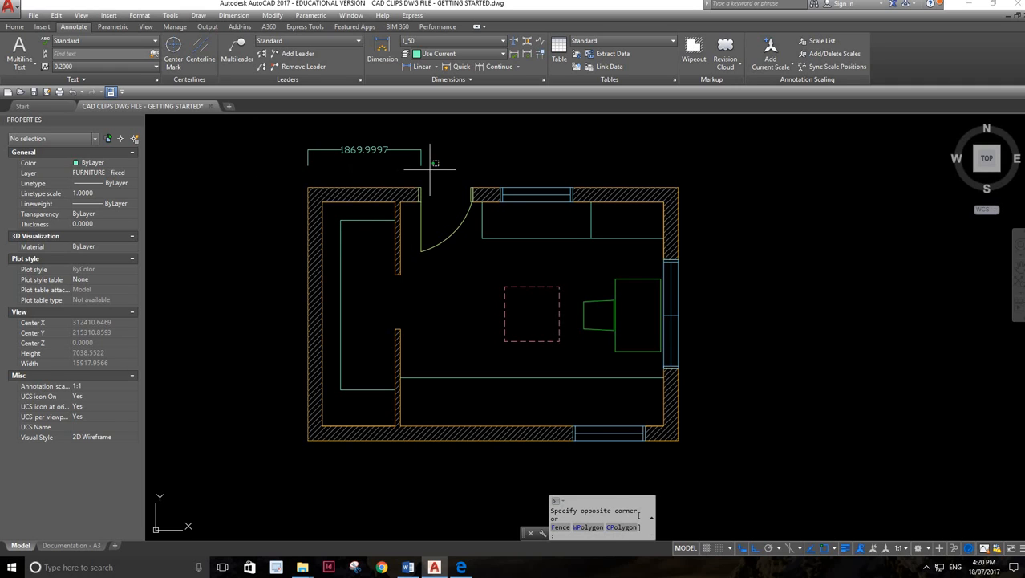
left_click(302, 141)
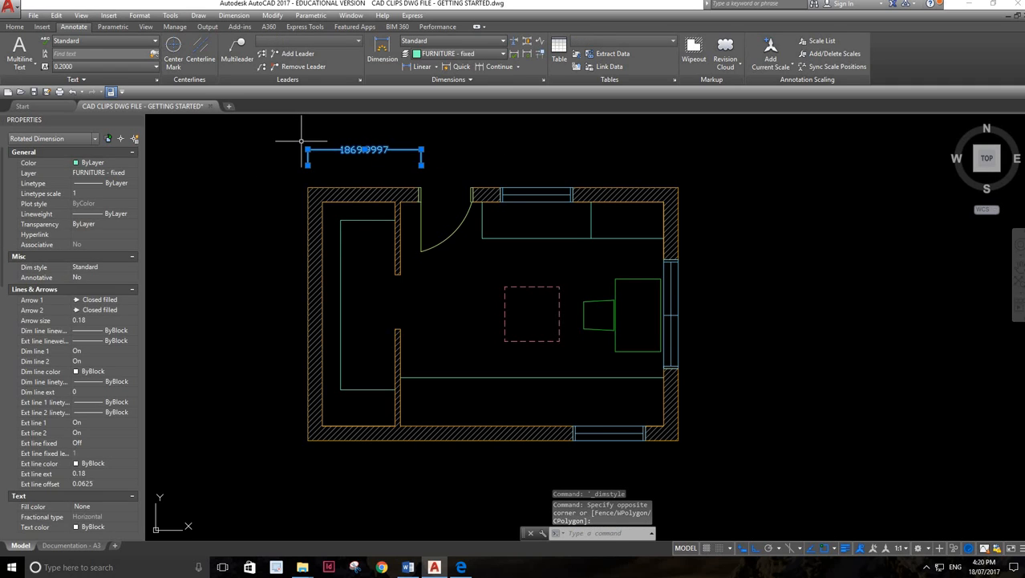
key("Delete")
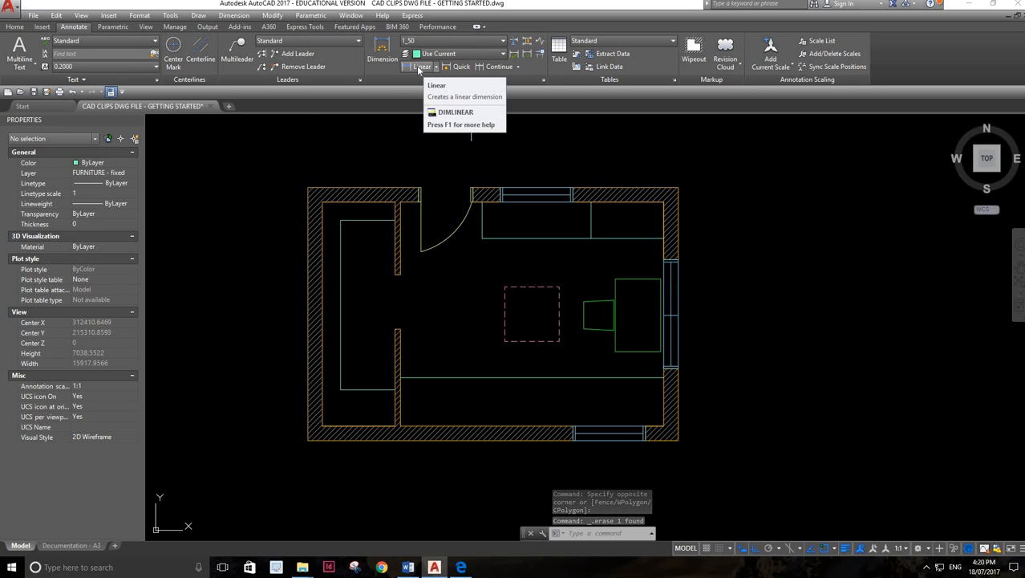
- Try to dimension the upper wall from its outer left corner to the door opening with a linear dimension
left_click(310, 188)
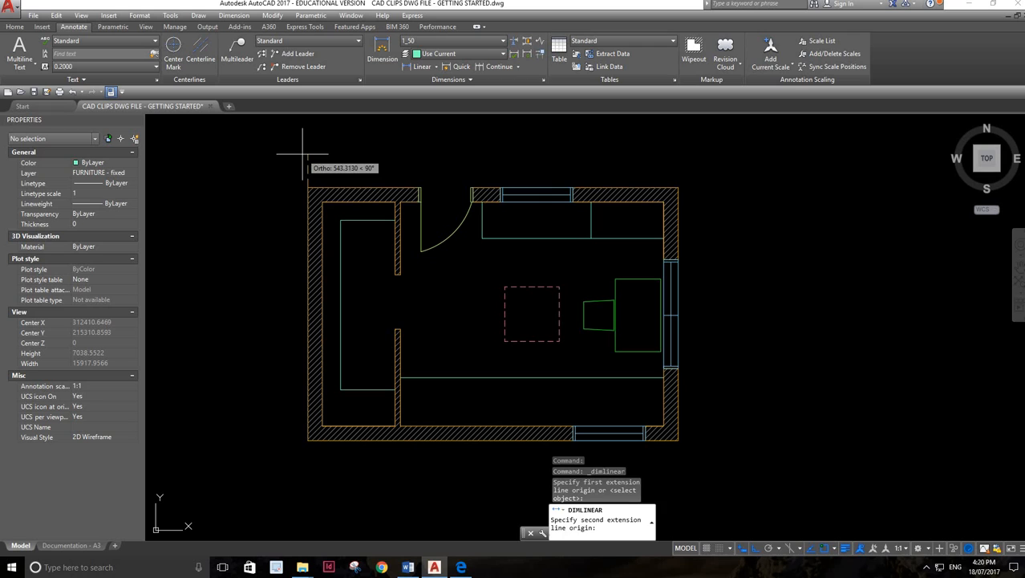
left_click(310, 153)
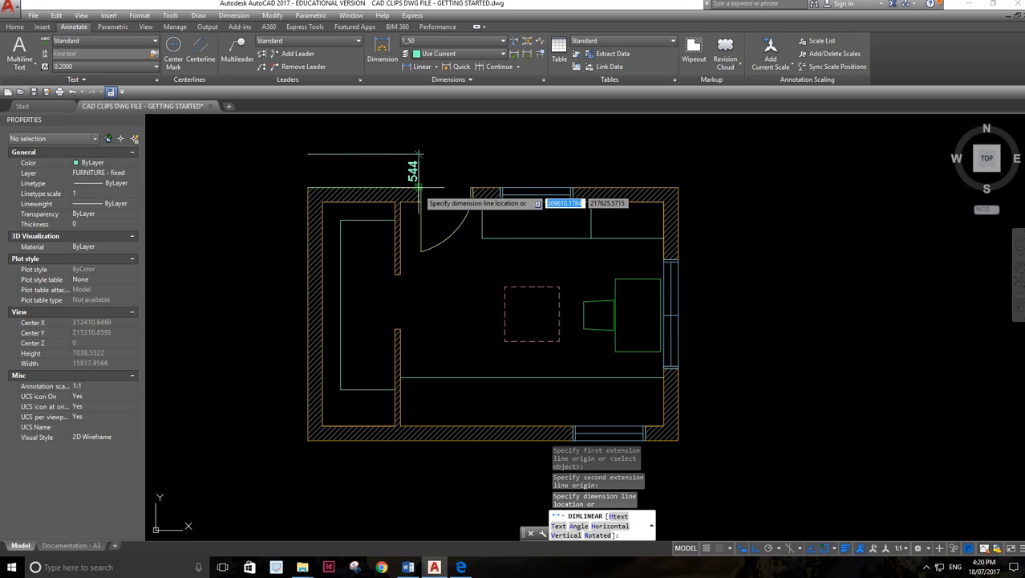
left_click(418, 155)
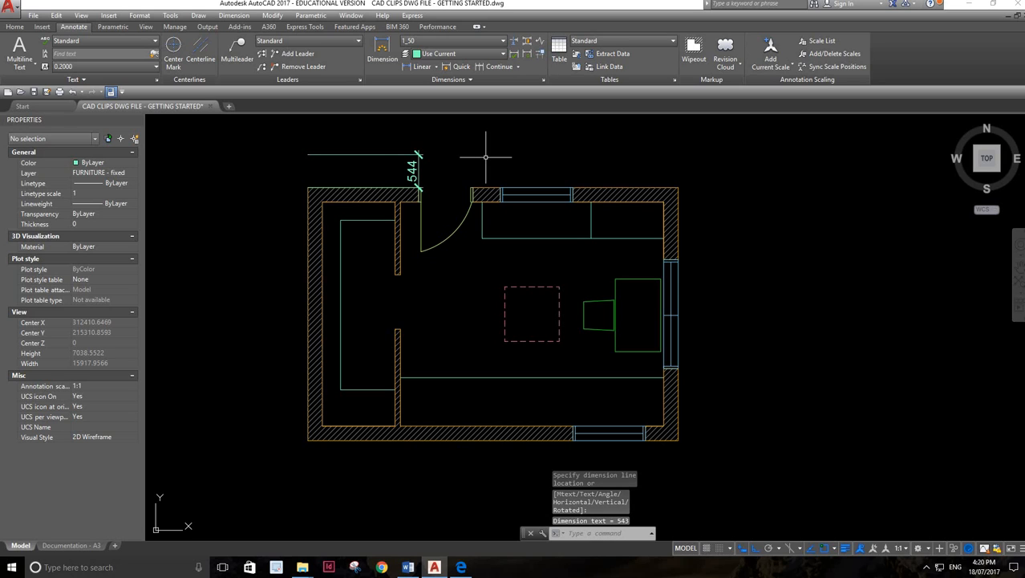
- Delete the misplaced vertical dimension above the upper wall, beside the door opening
left_click(428, 181)
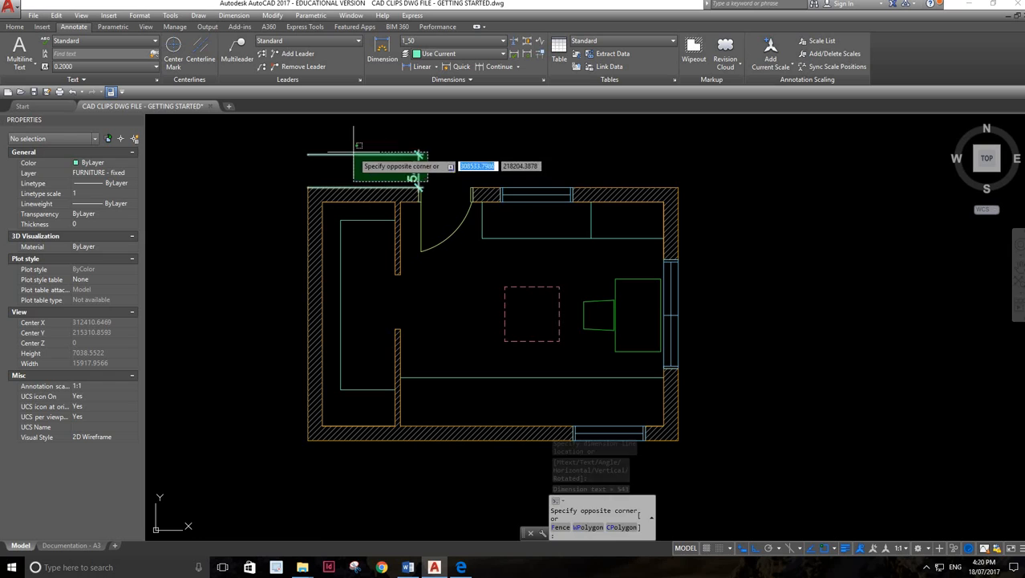
left_click(304, 148)
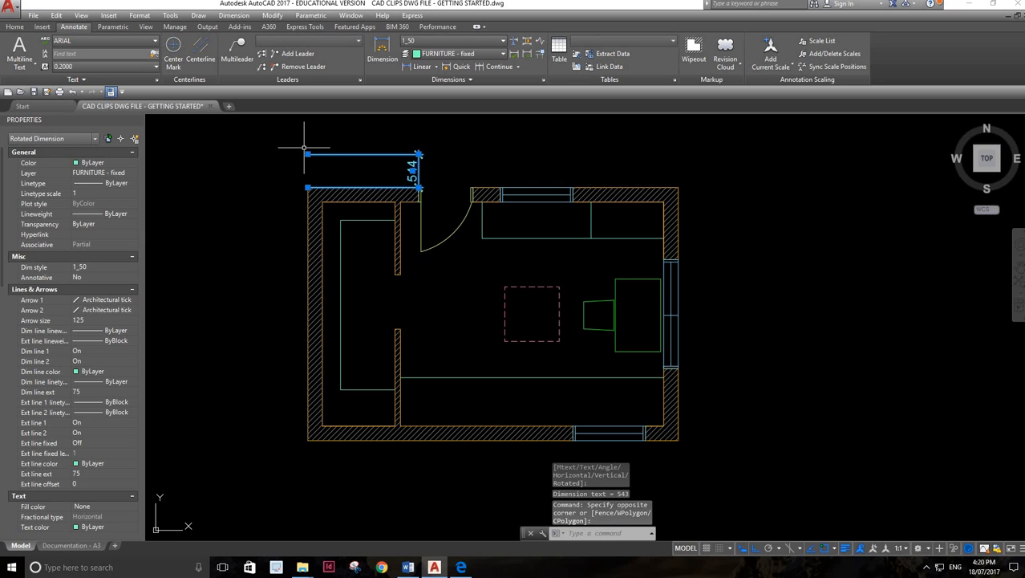
key("Delete")
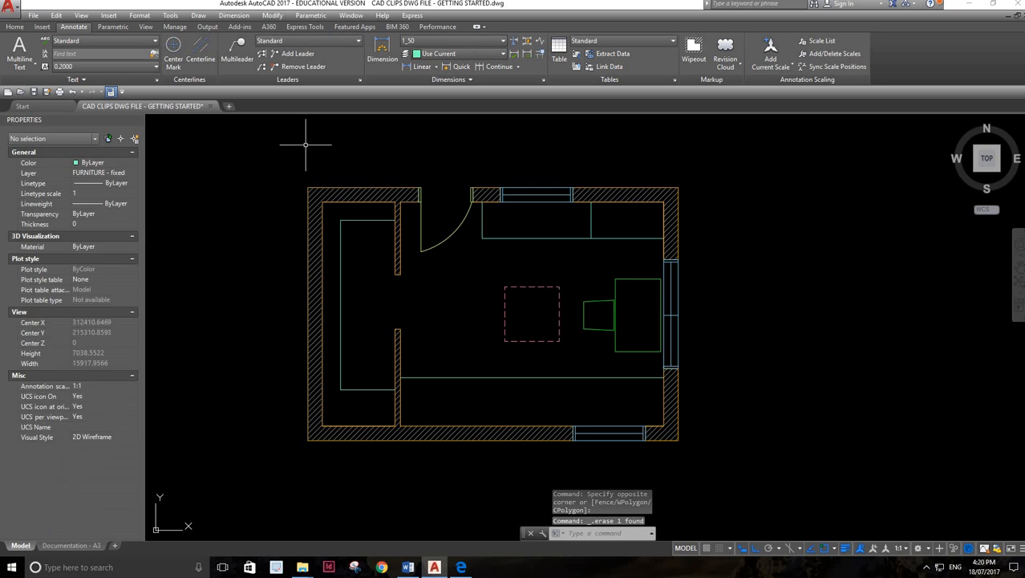
- Add a horizontal linear dimension above the upper wall, from its outer left corner to the near side of the door opening
left_click(418, 67)
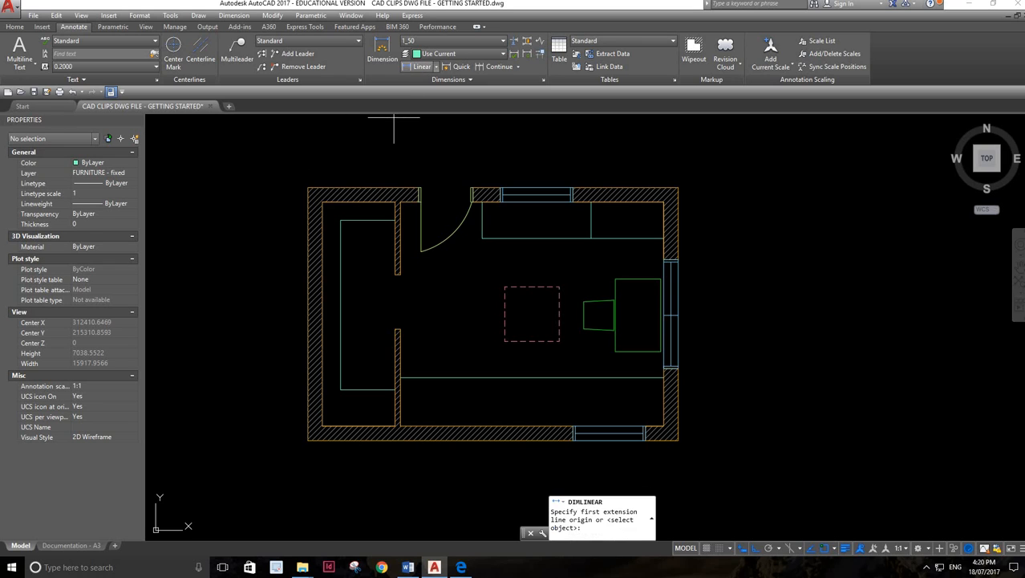
left_click(307, 187)
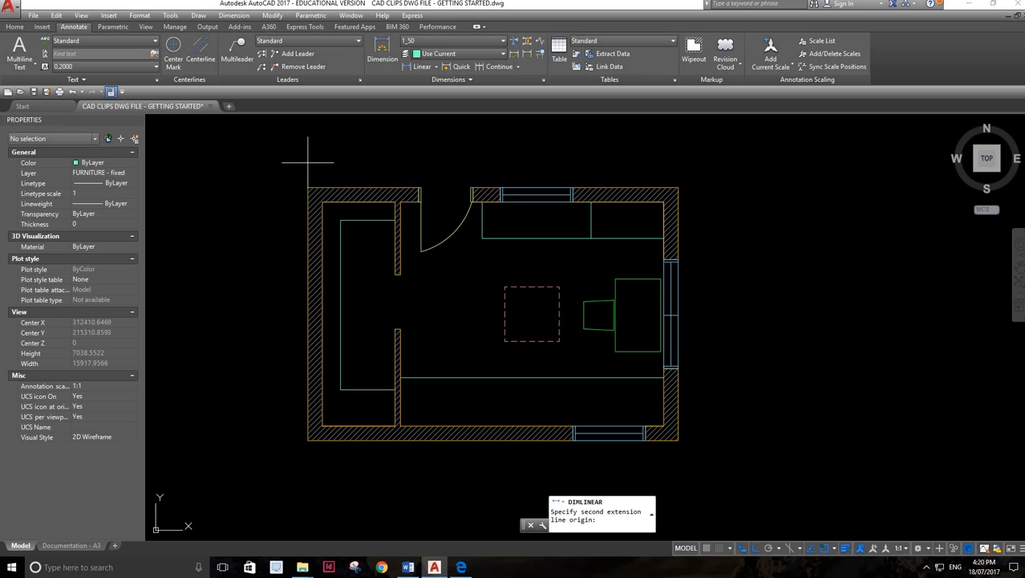
left_click(419, 163)
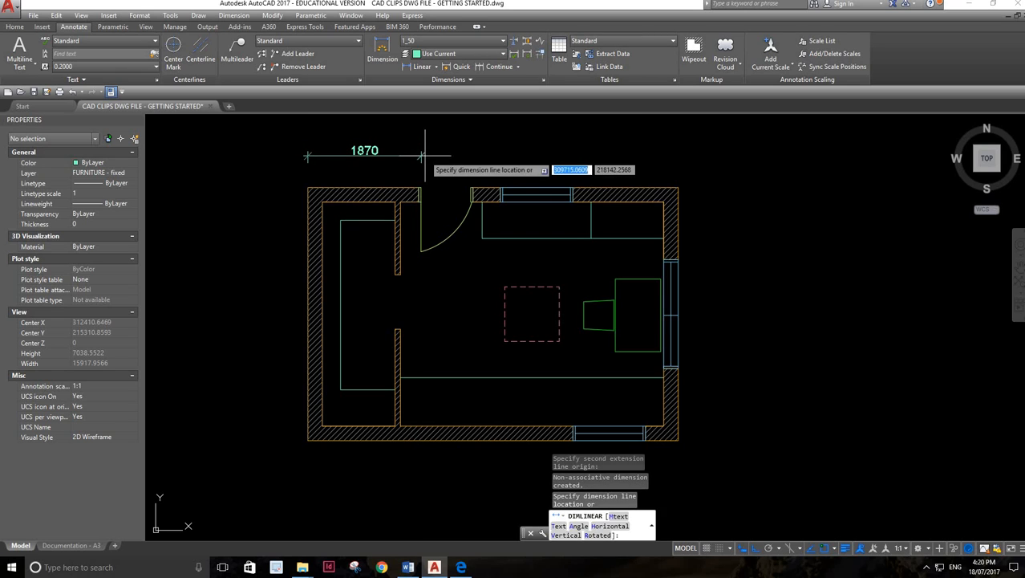
left_click(424, 147)
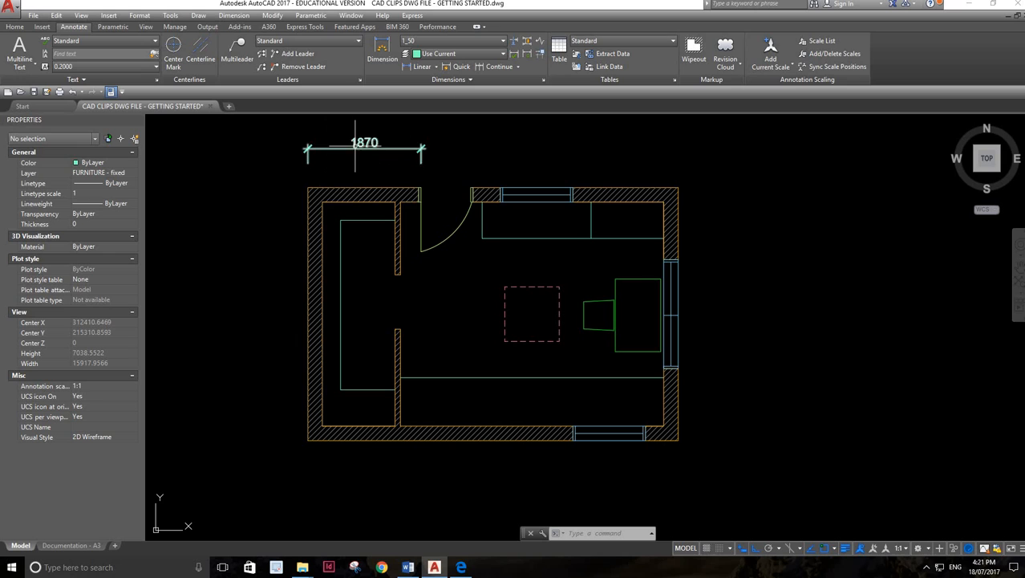
- Reduce the text height of the 1_50 dimension style and set that style as current
left_click(543, 78)
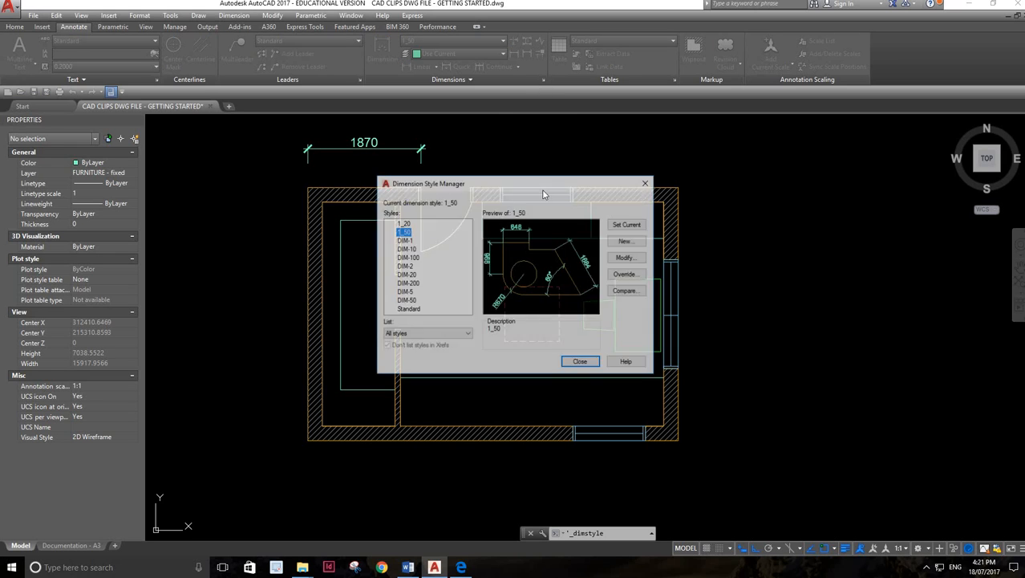
left_click(626, 259)
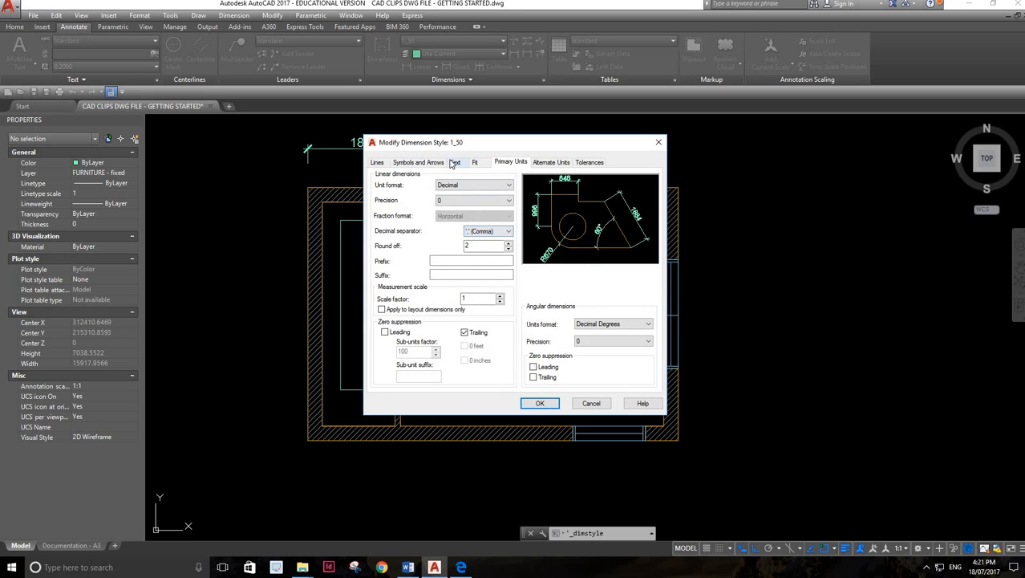
left_click(454, 162)
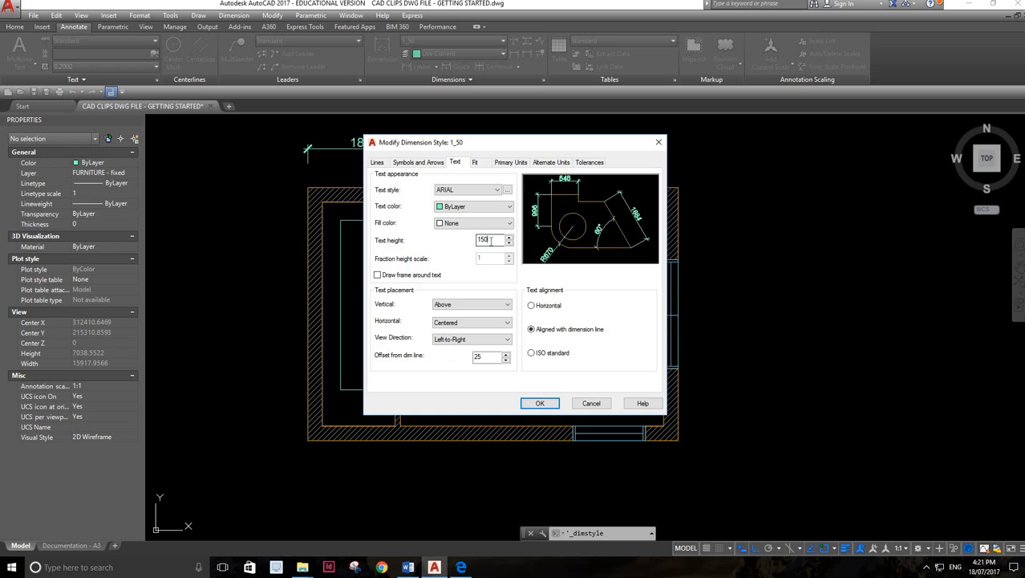
key("BackSpace")
key("BackSpace")
left_click(549, 403)
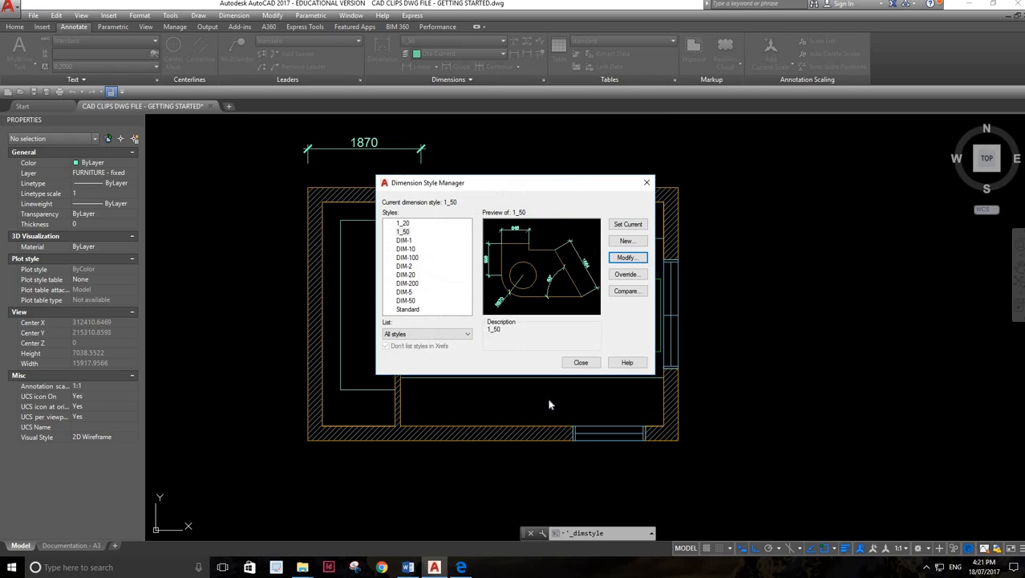
left_click(618, 226)
left_click(581, 363)
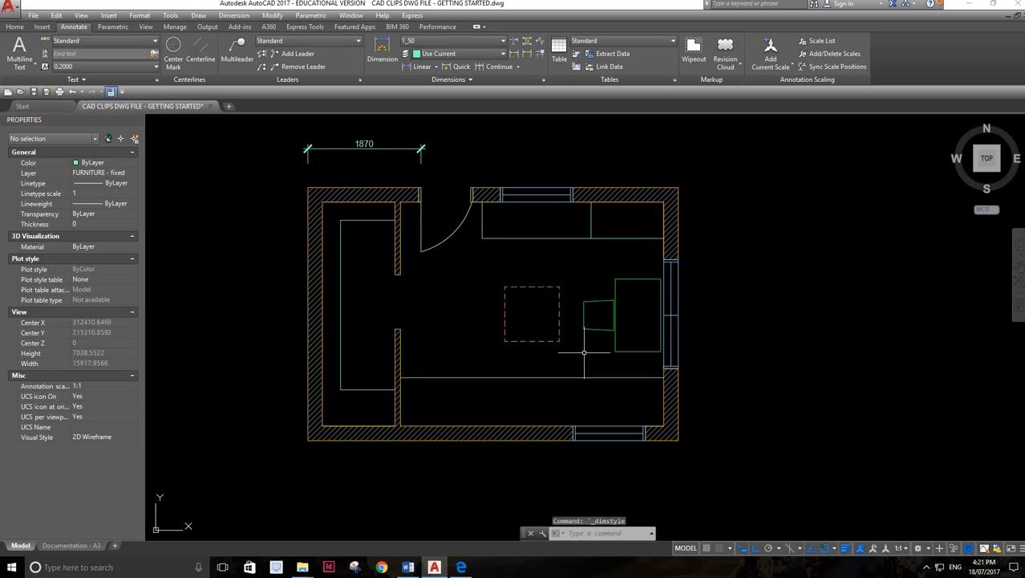